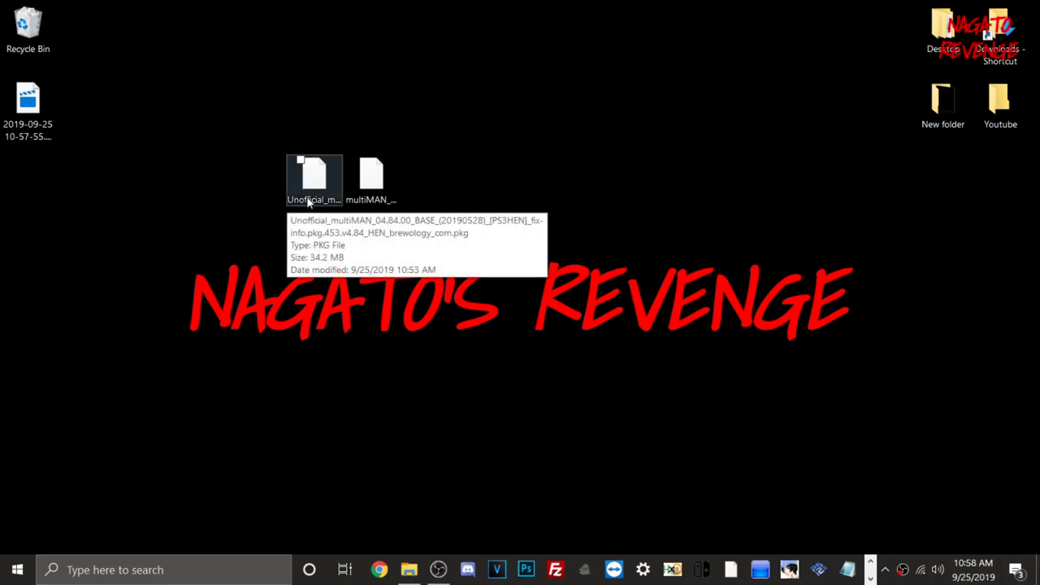
- Compare the full file names of the Unofficial multiMAN 04.84.00 and multiMAN 04.82.00 packages on the desktop
left_click(372, 175)
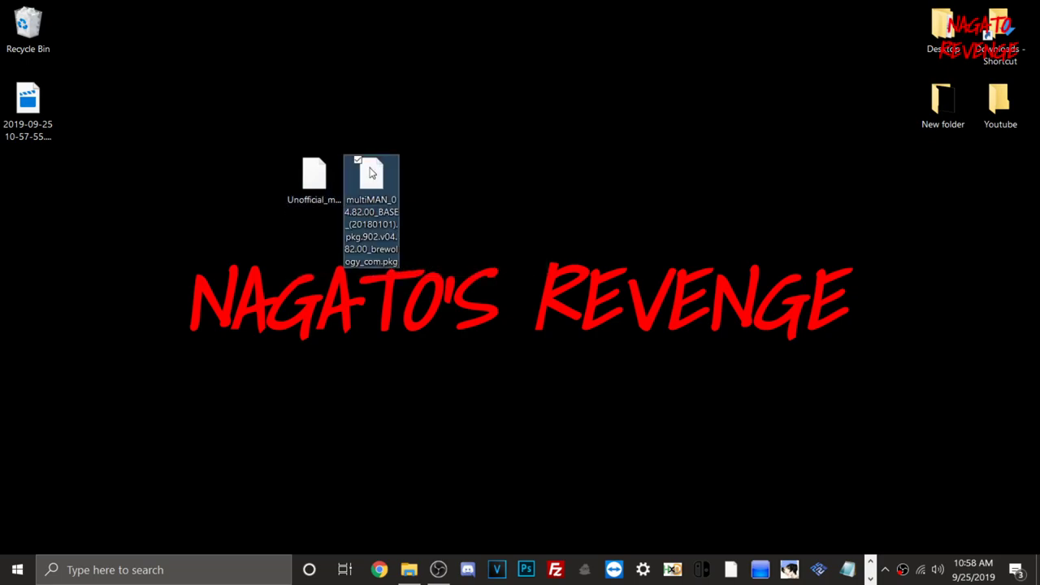
left_click(298, 183)
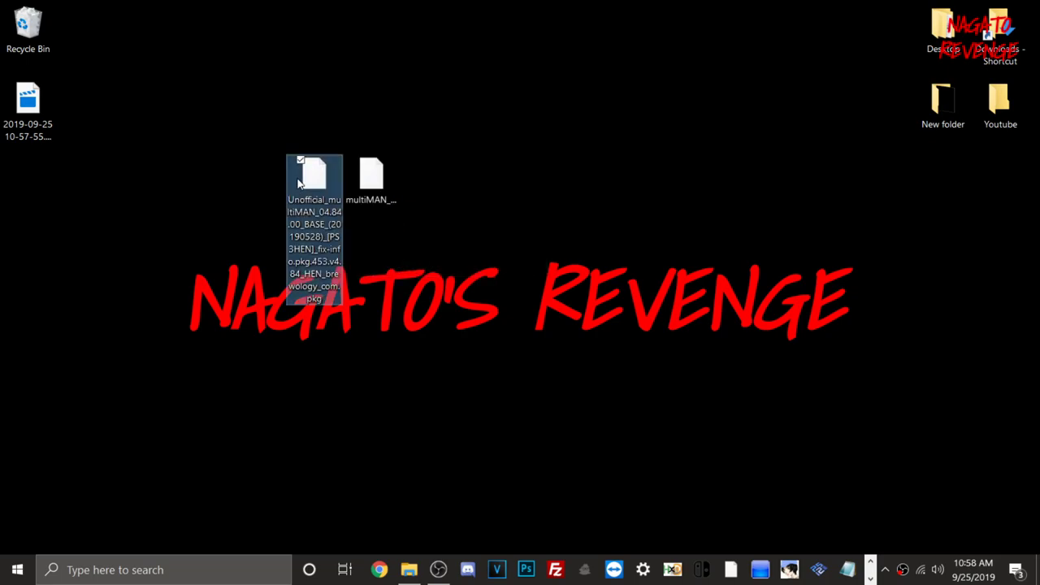
left_click(371, 175)
left_click_drag(371, 174, 599, 175)
left_click(313, 199)
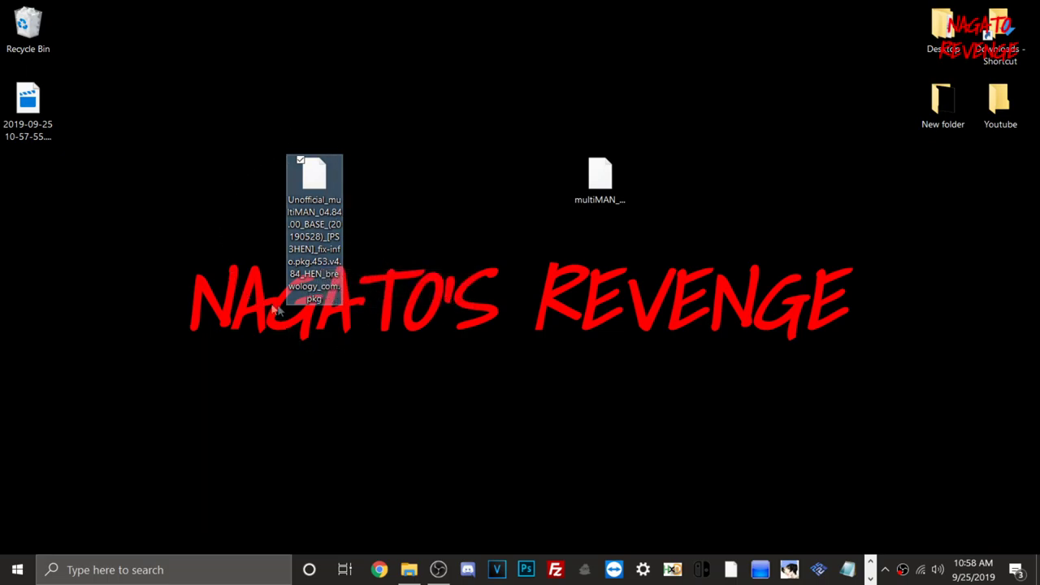
left_click(597, 197)
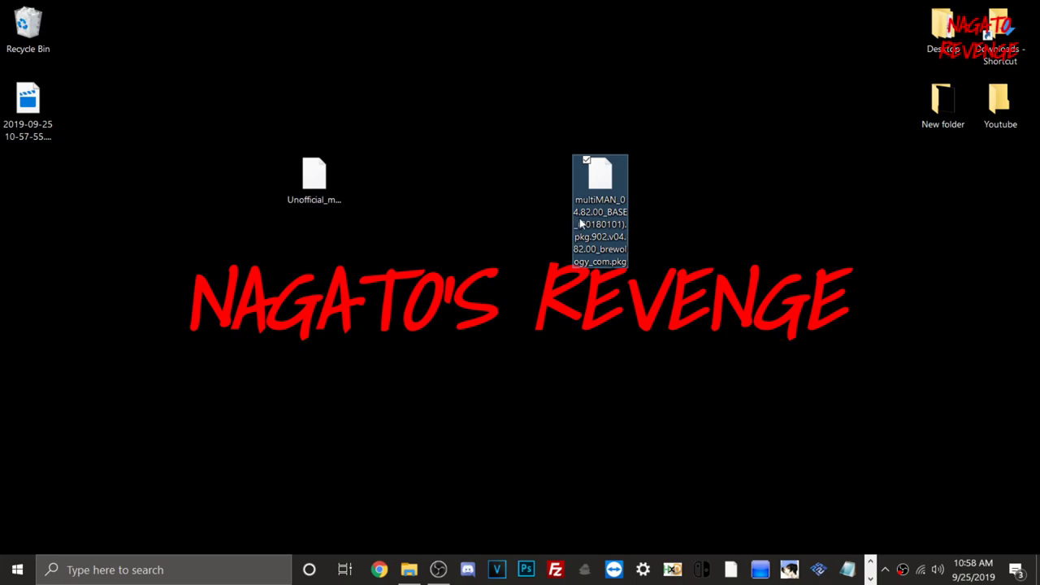
left_click_drag(626, 197, 398, 198)
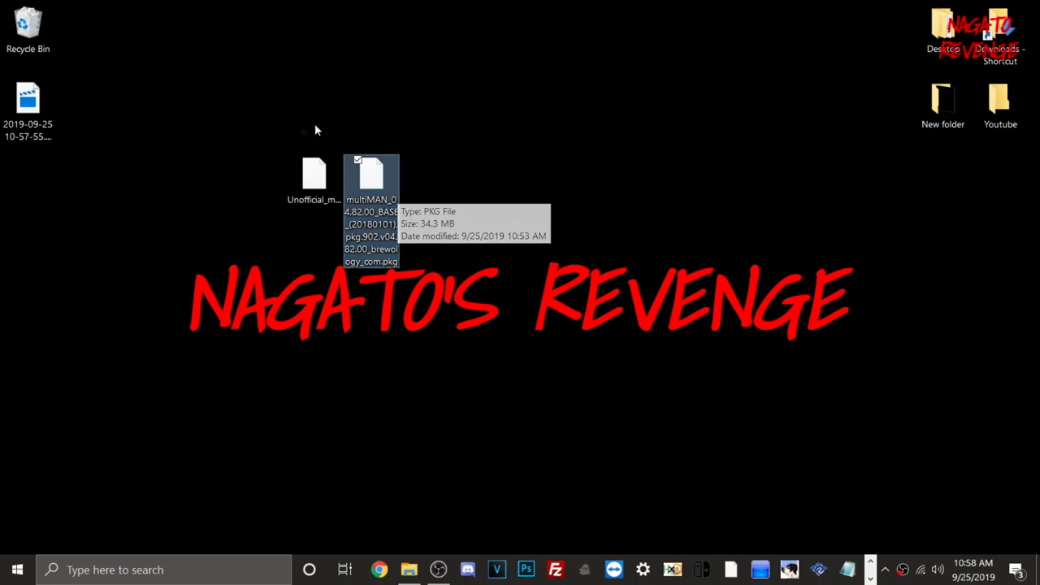
left_click(310, 184)
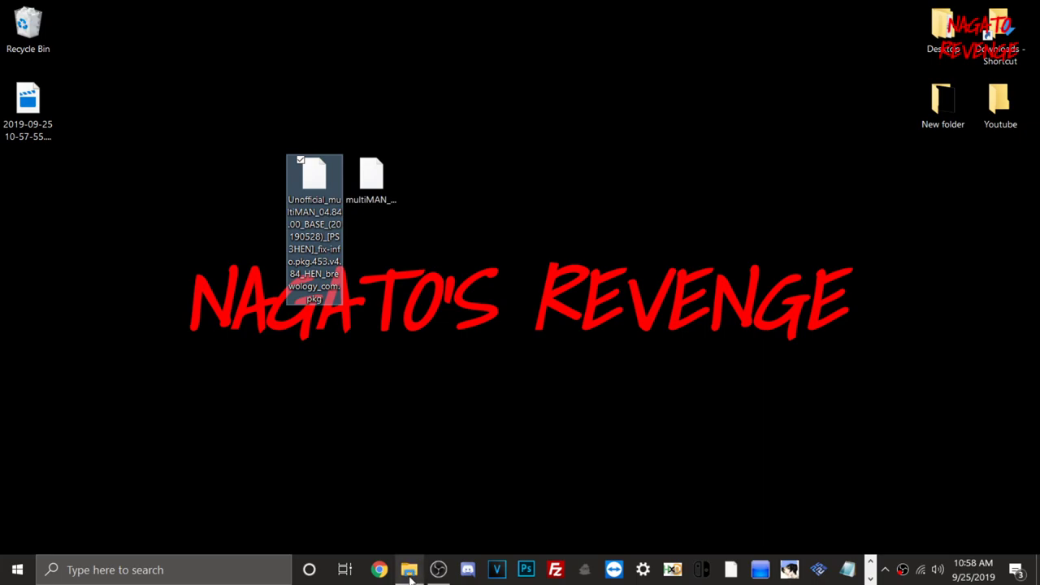
- Bring up the SONY (F:) drive window and place it beside the package files on the desktop
mouse_move(408, 574)
left_click(399, 528)
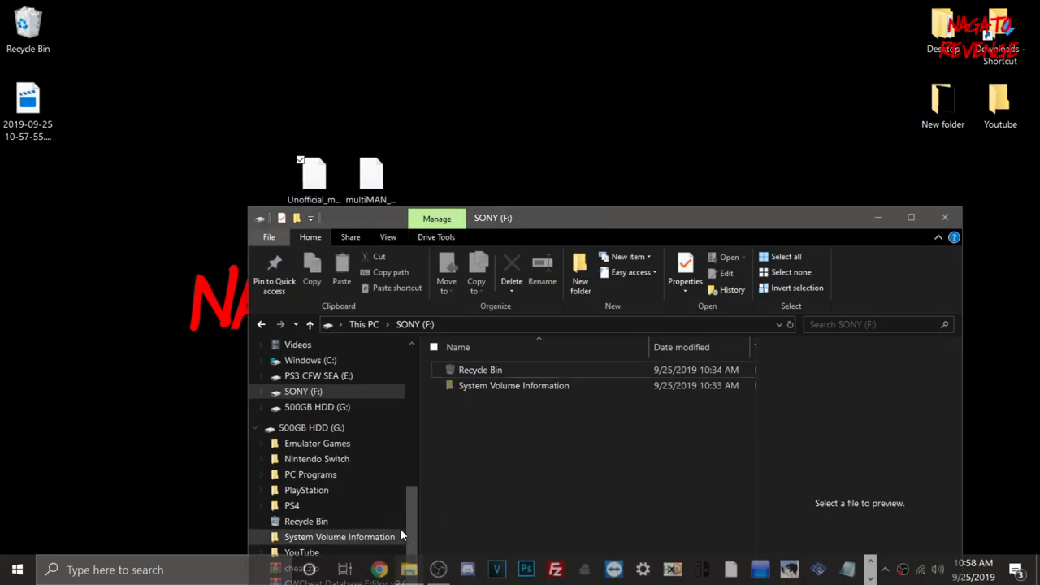
double_click(496, 219)
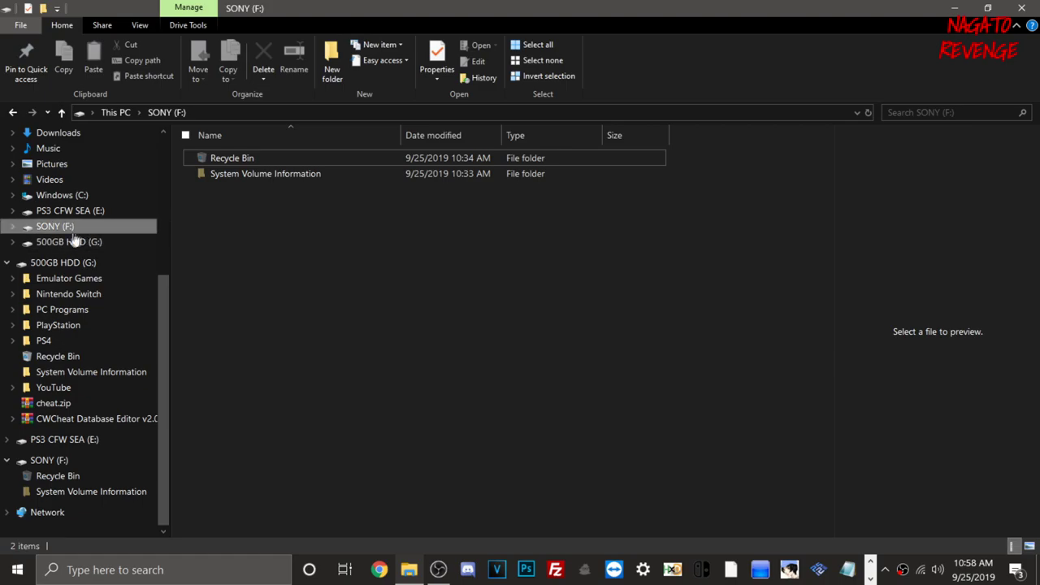
left_click_drag(286, 8, 767, 55)
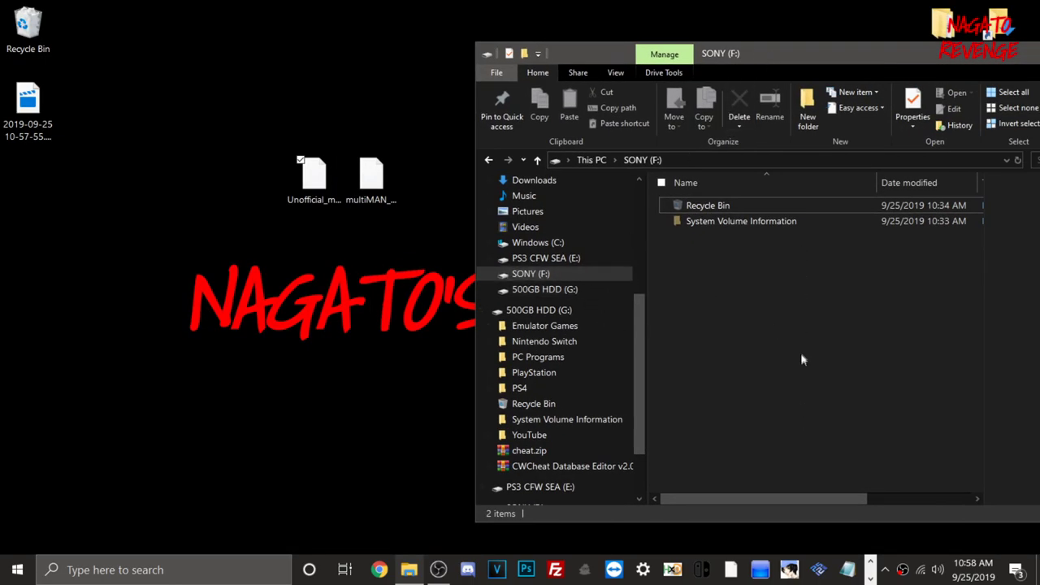
- Check the file system of the SONY (F:) USB drive in its properties
right_click(565, 275)
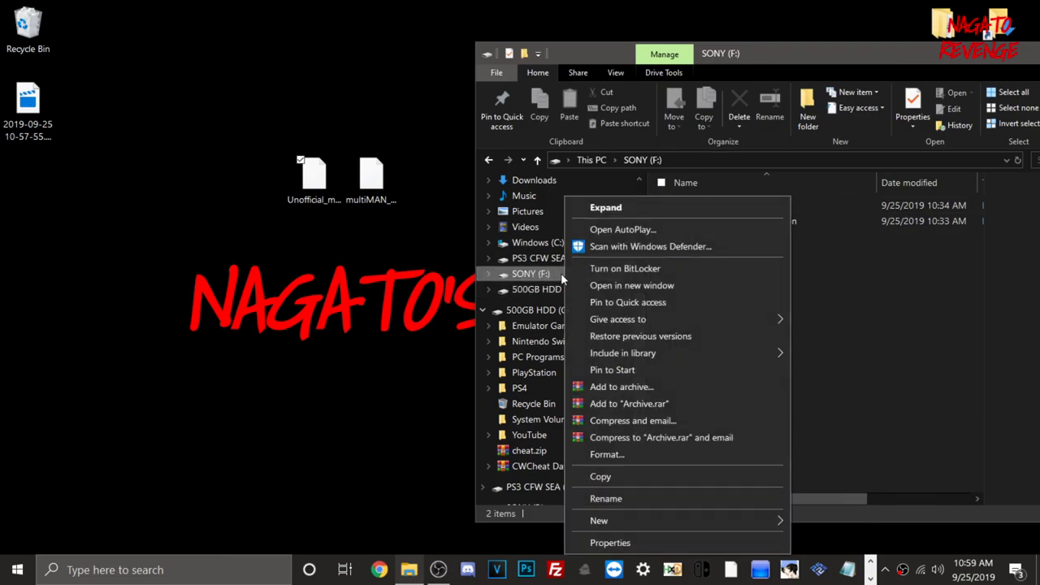
left_click(609, 542)
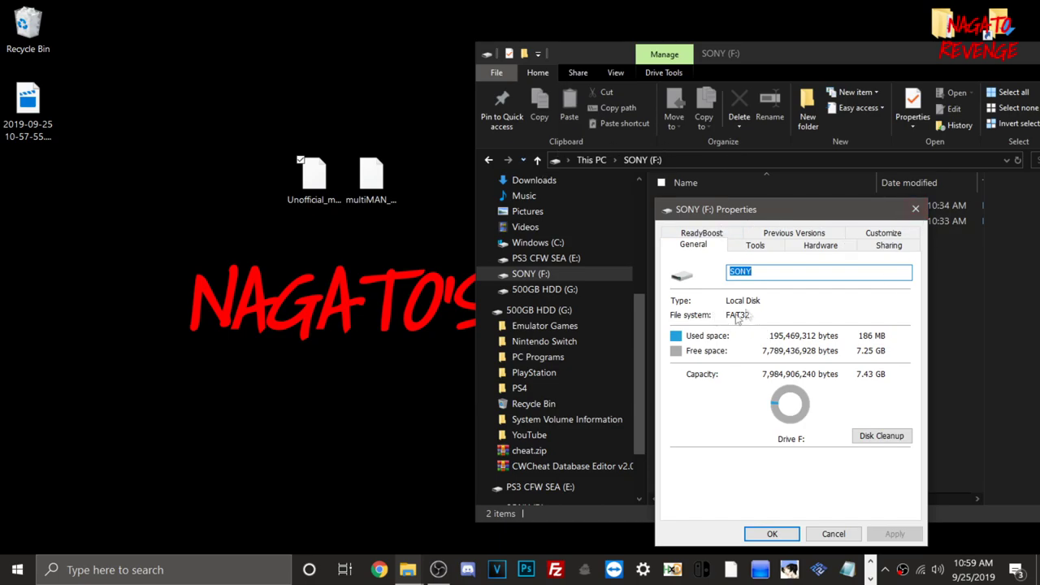
left_click(915, 210)
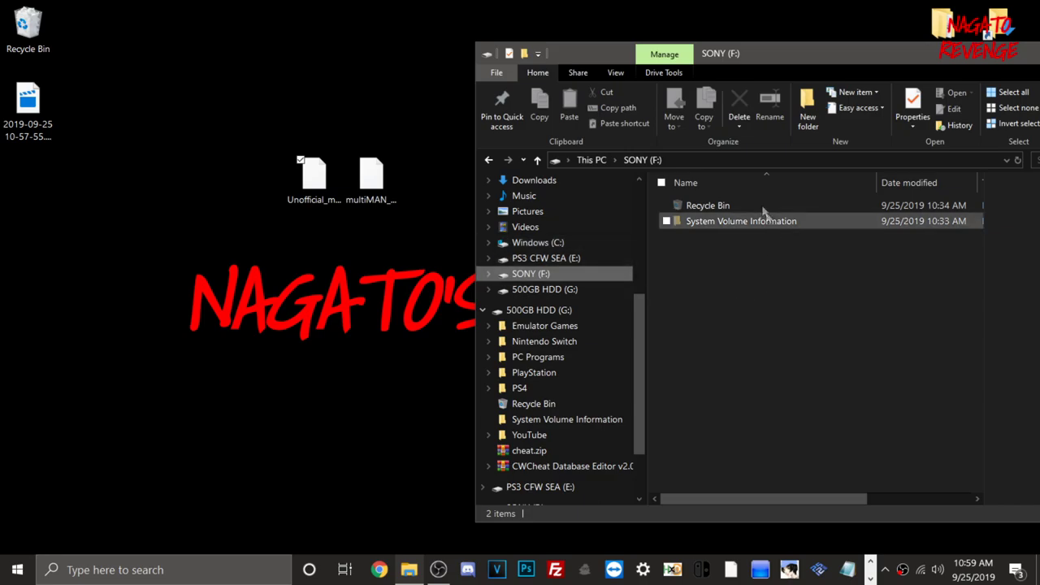
left_click_drag(764, 423, 736, 252)
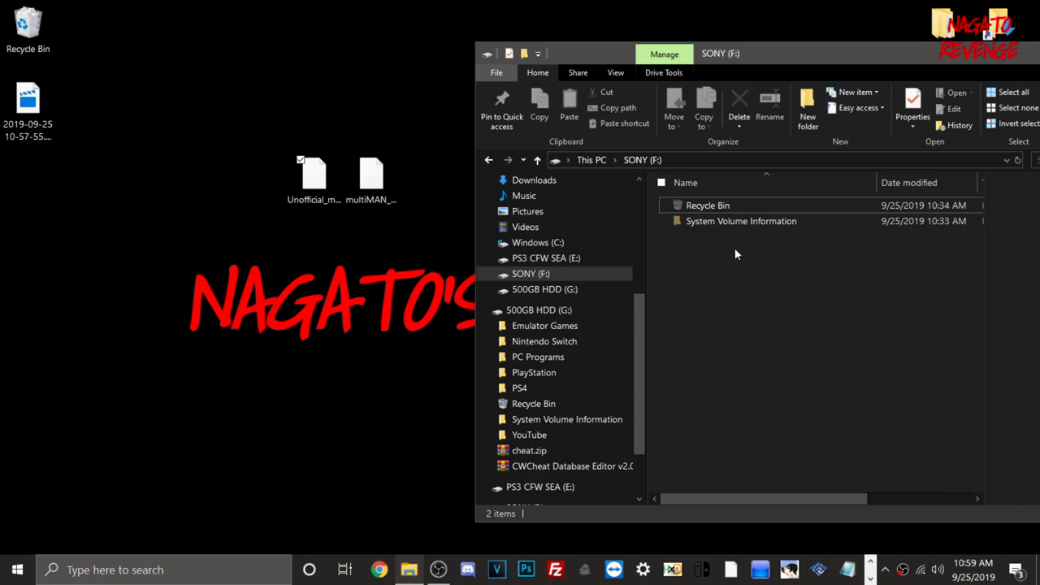
right_click(575, 273)
left_click(677, 540)
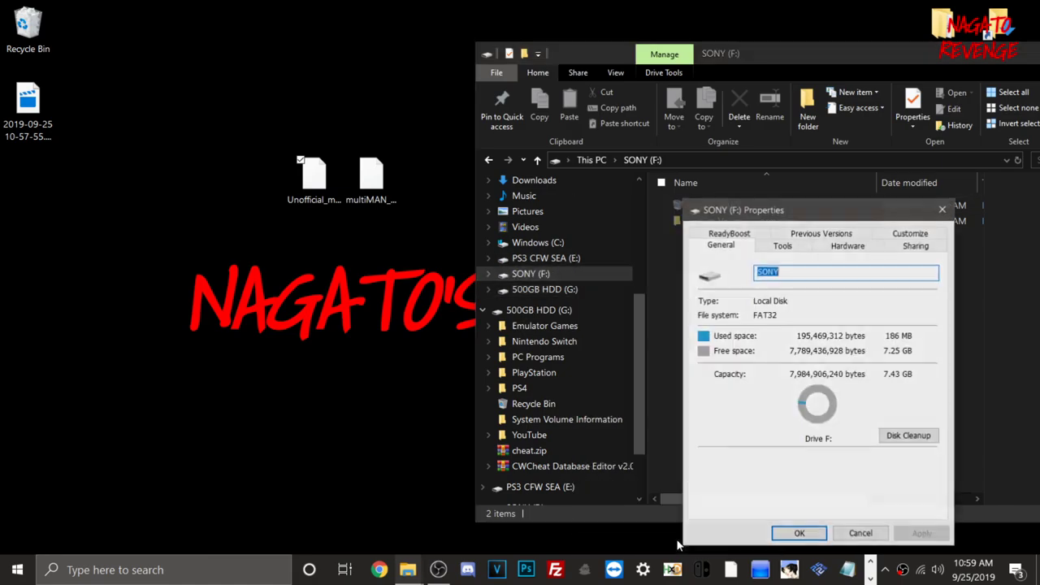
left_click(943, 210)
- Open the format settings of the SONY (F:) drive, try NTFS and exFAT, and choose FAT32 as the file system
right_click(535, 277)
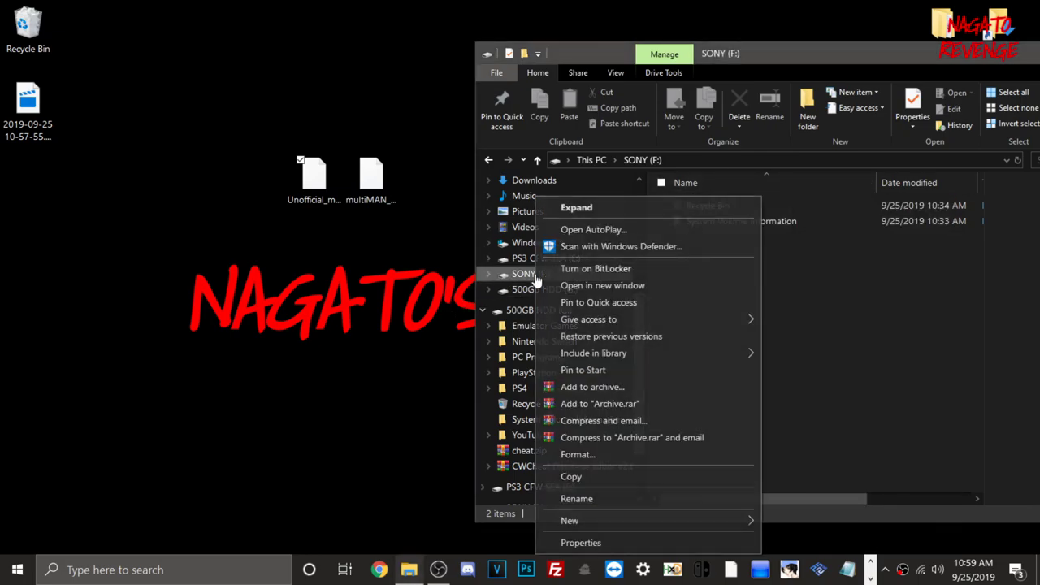
left_click(599, 456)
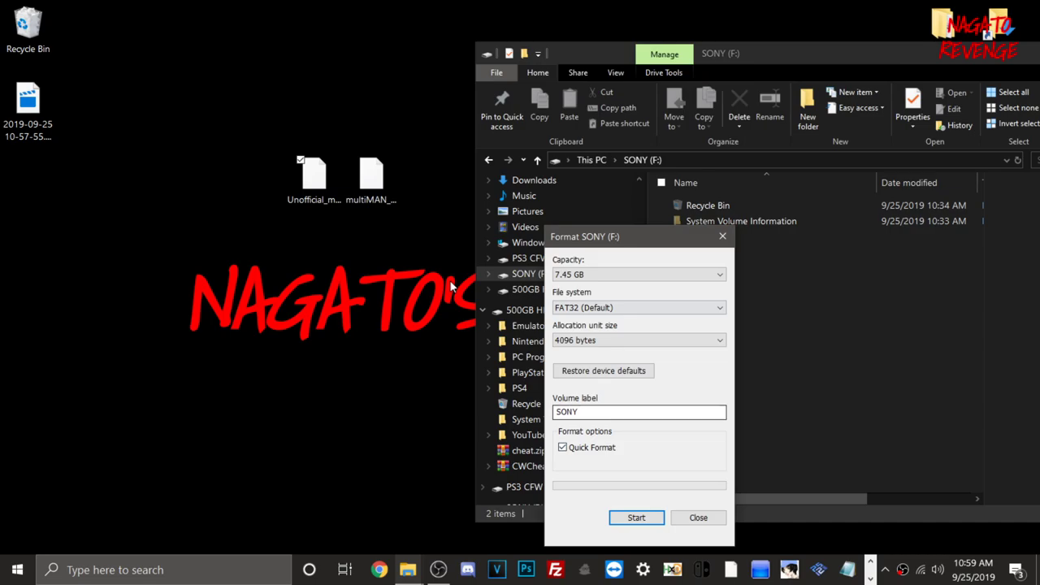
left_click(592, 314)
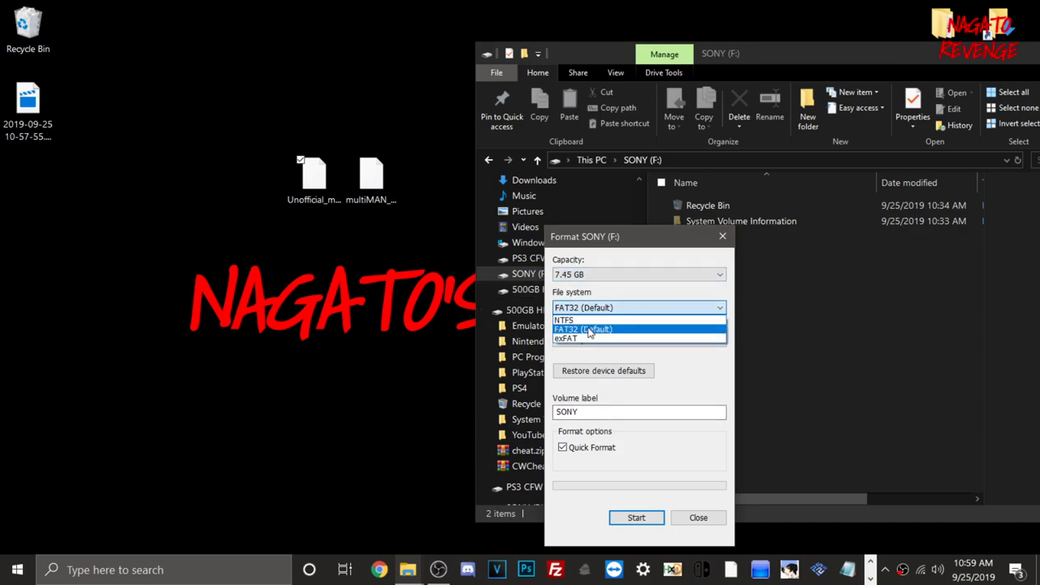
left_click(589, 321)
left_click(589, 308)
left_click(586, 341)
left_click(591, 315)
left_click(593, 330)
left_click(589, 412)
mouse_move(588, 411)
left_mouse_down()
mouse_move(556, 412)
mouse_move(574, 411)
left_mouse_up()
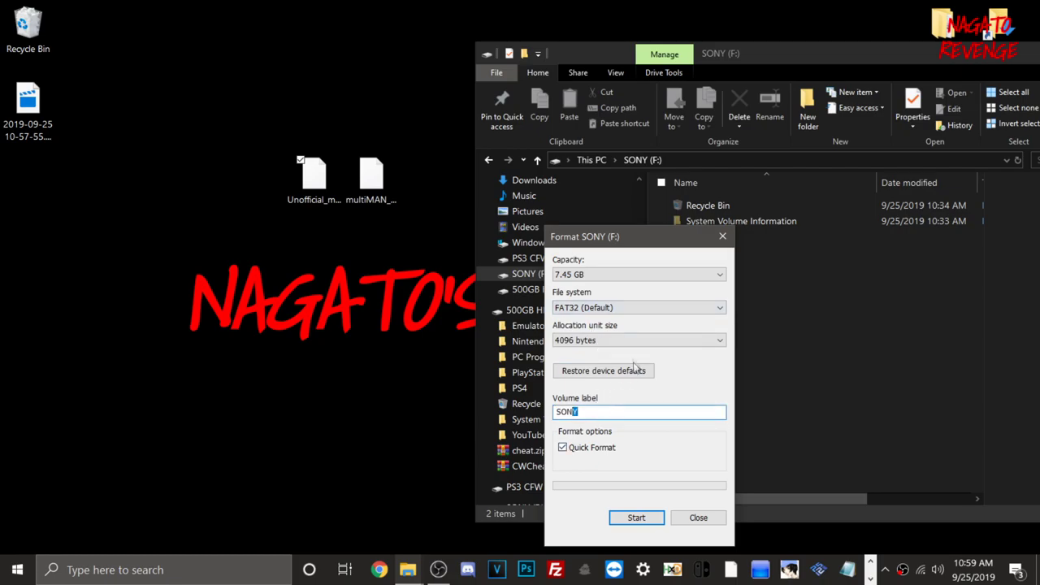
- Set the allocation unit size to Default allocation size, start the format and cancel it at the erase confirmation
left_click(577, 342)
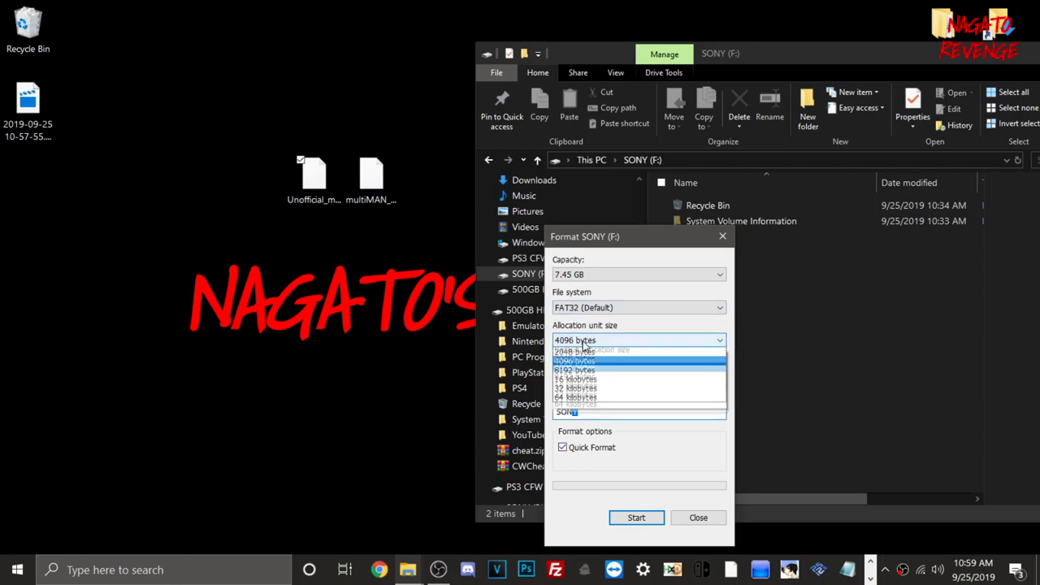
left_click(590, 353)
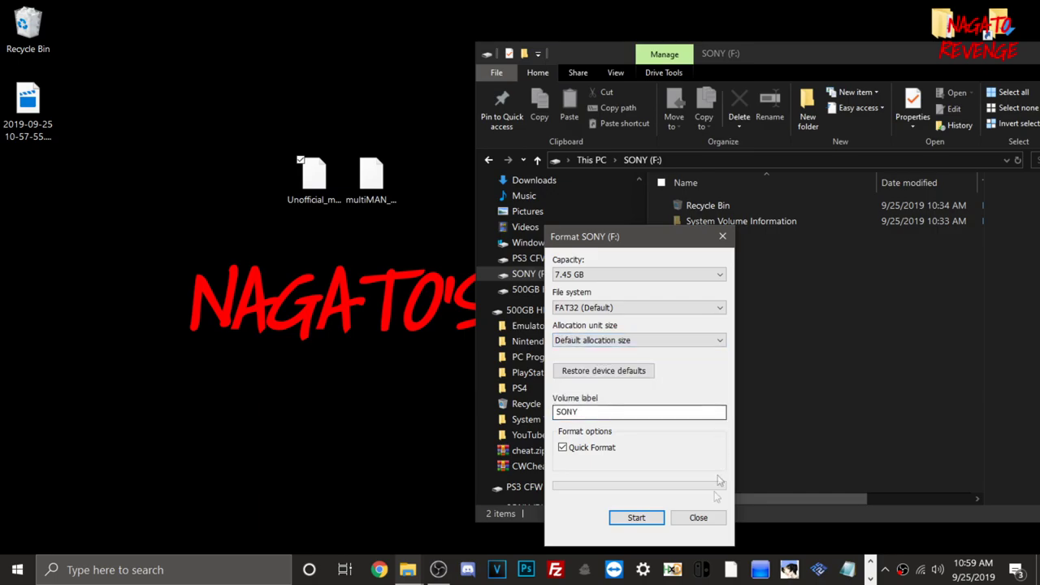
left_click(650, 523)
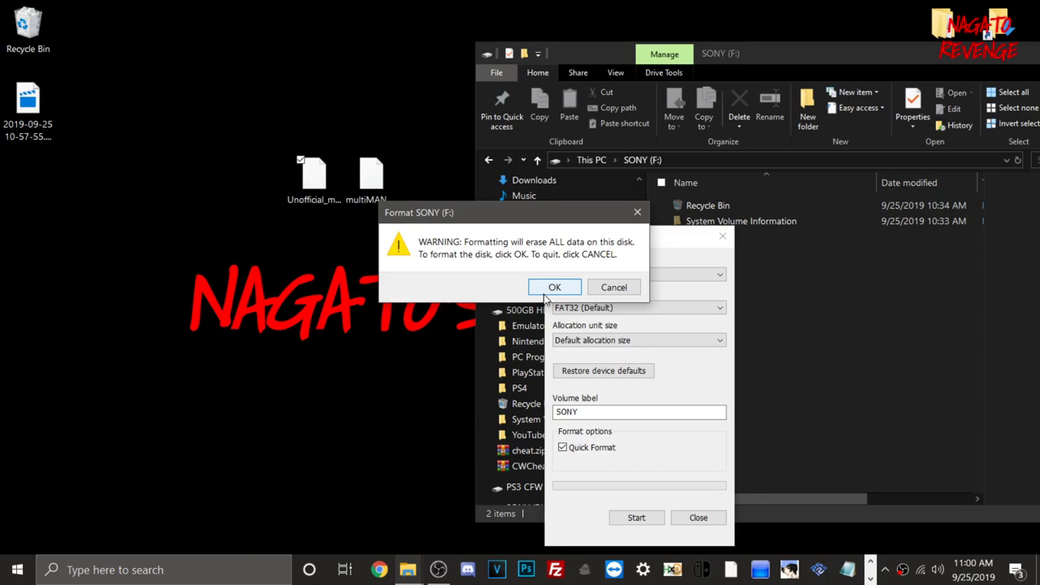
left_click(615, 289)
left_click(724, 237)
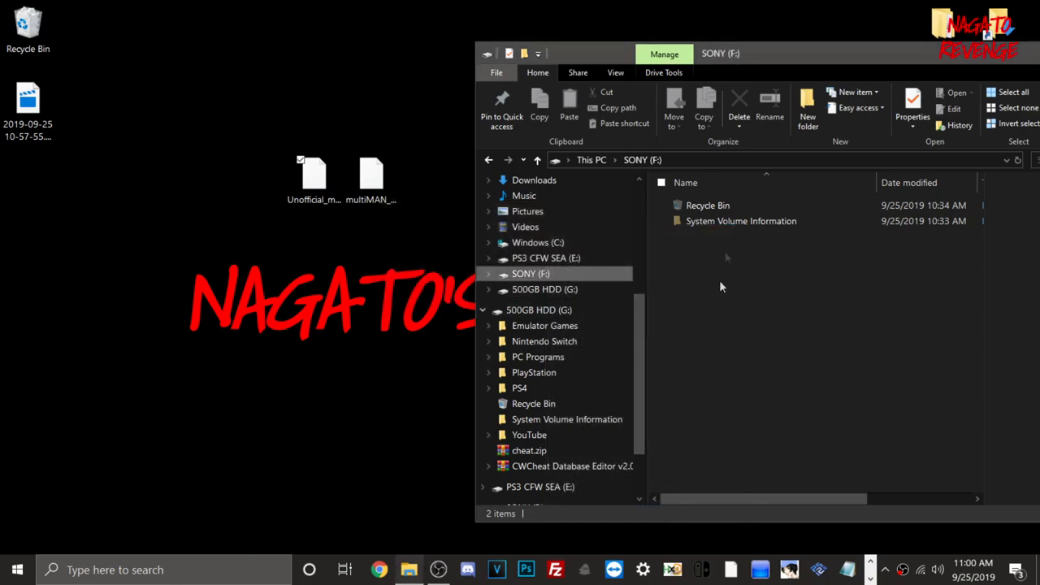
- Review the general properties of the SONY (F:) drive again, looking at its file system
right_click(549, 278)
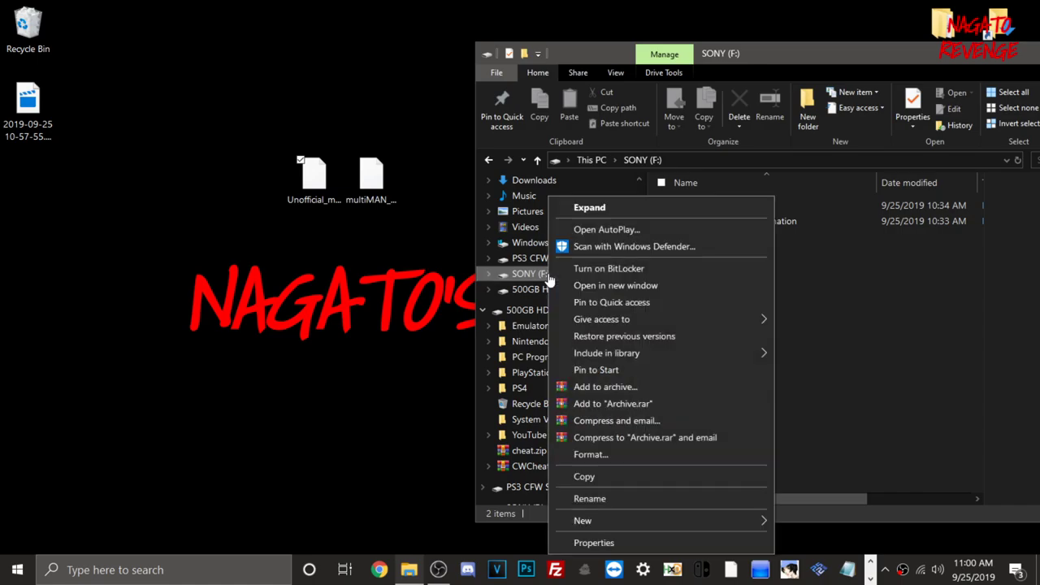
left_click(581, 541)
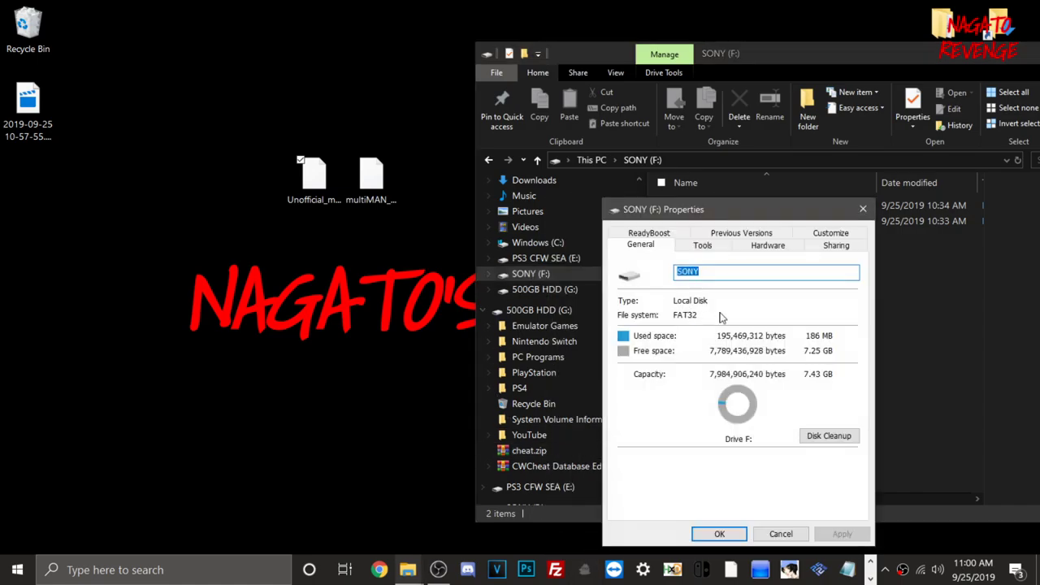
left_click(863, 210)
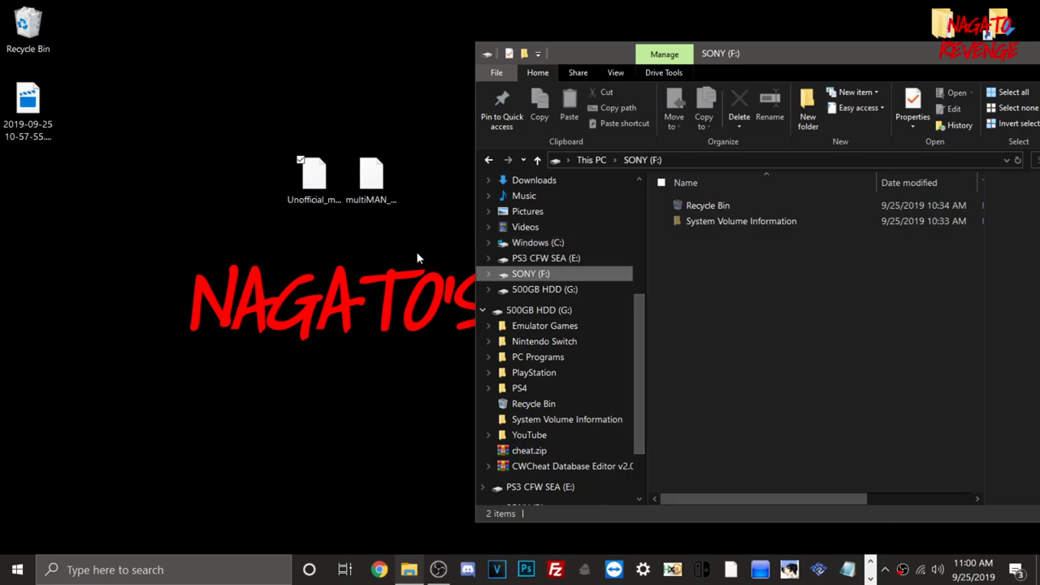
- Copy the multiMAN 04.82.00 BASE package from the desktop to the root of the SONY (F:) drive
left_click(377, 188)
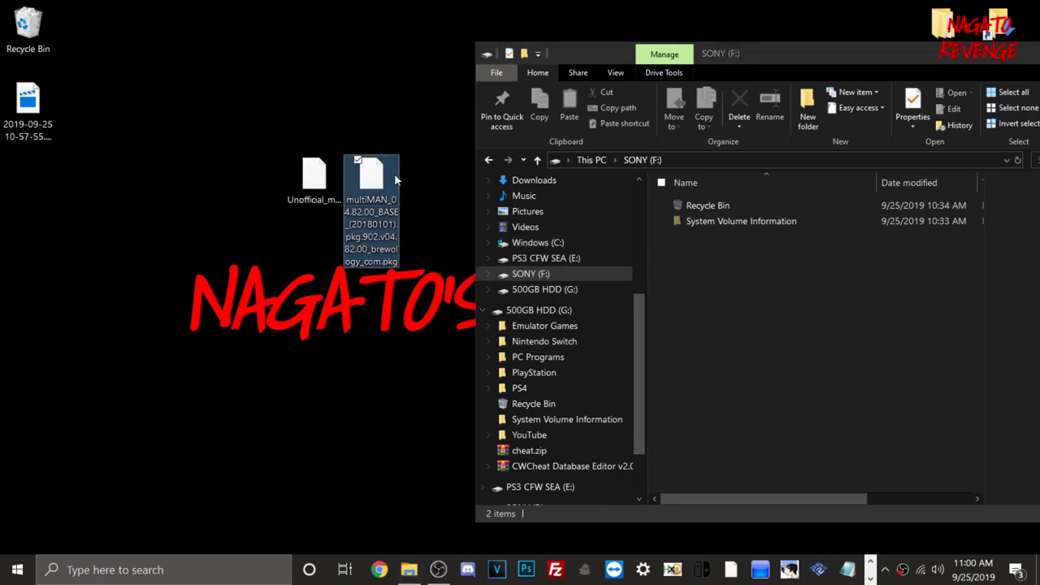
left_click(796, 333)
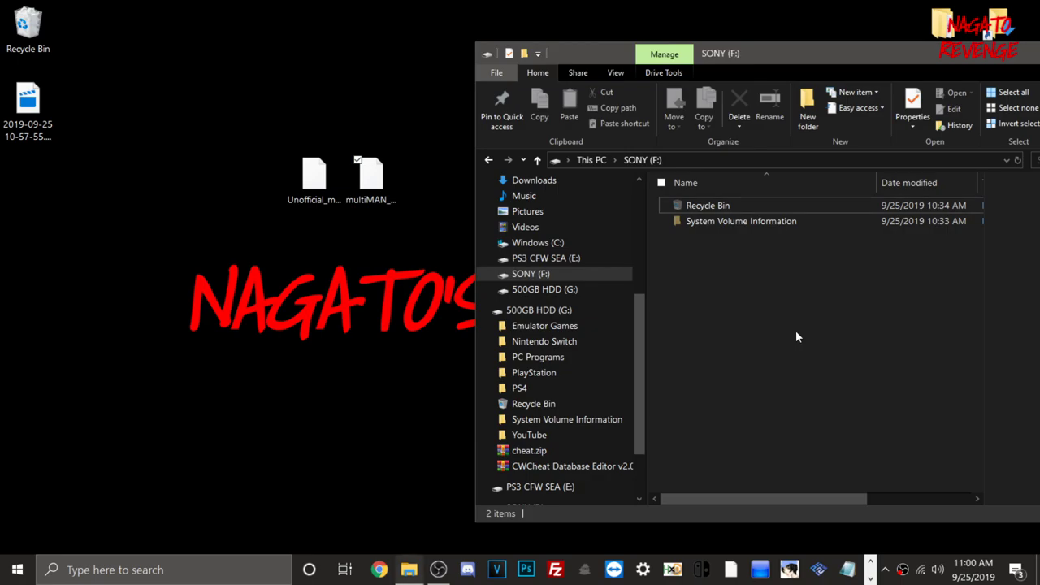
key("ctrl+v")
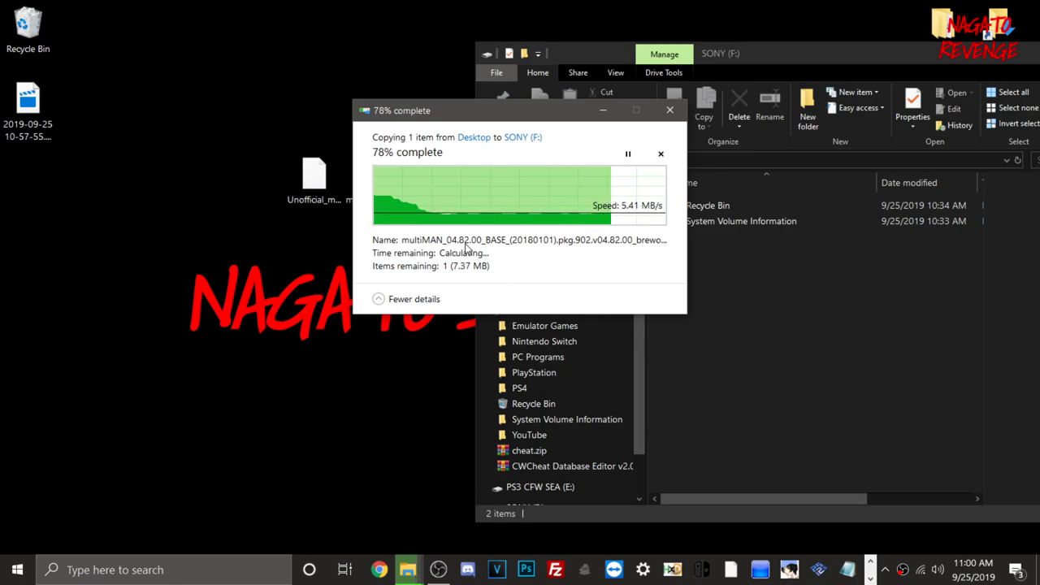
left_click(297, 197)
left_click_drag(297, 196, 826, 332)
key("Escape")
- Close the SONY (F:) window and safely eject the Cruzer U USB drive
left_click(651, 66)
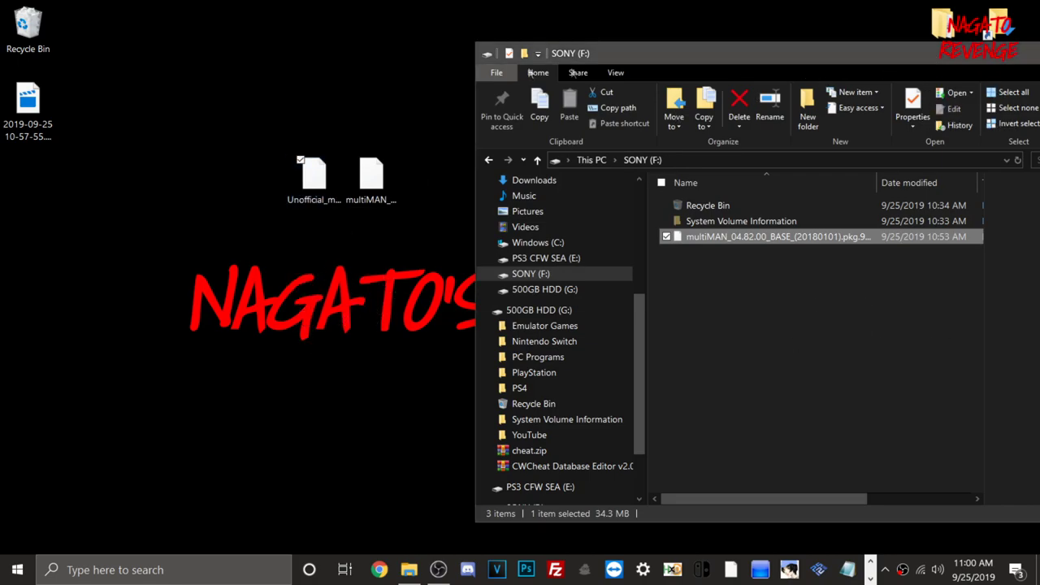
left_click_drag(662, 60, 467, 51)
left_click(959, 49)
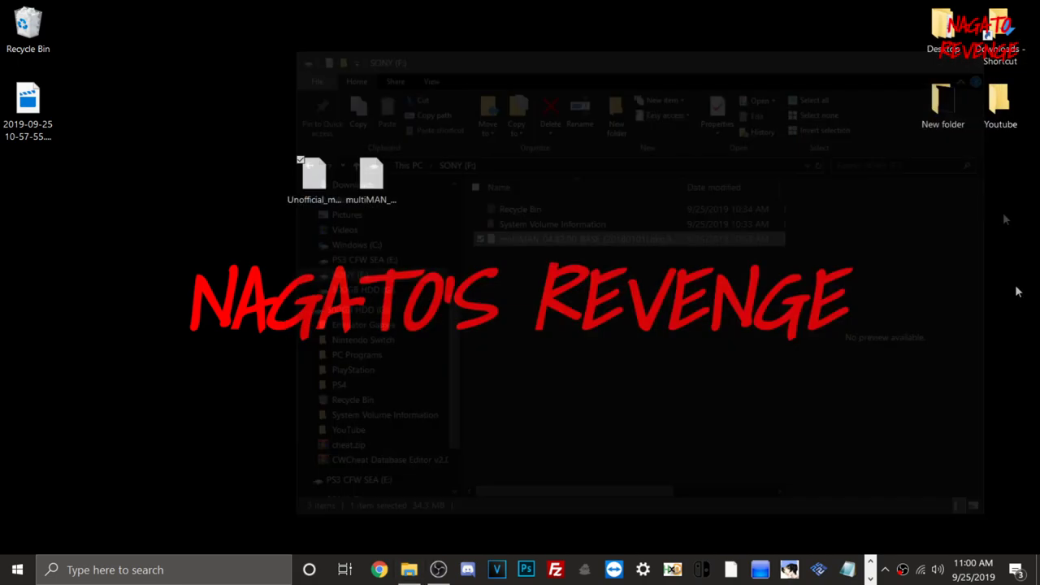
left_click(873, 567)
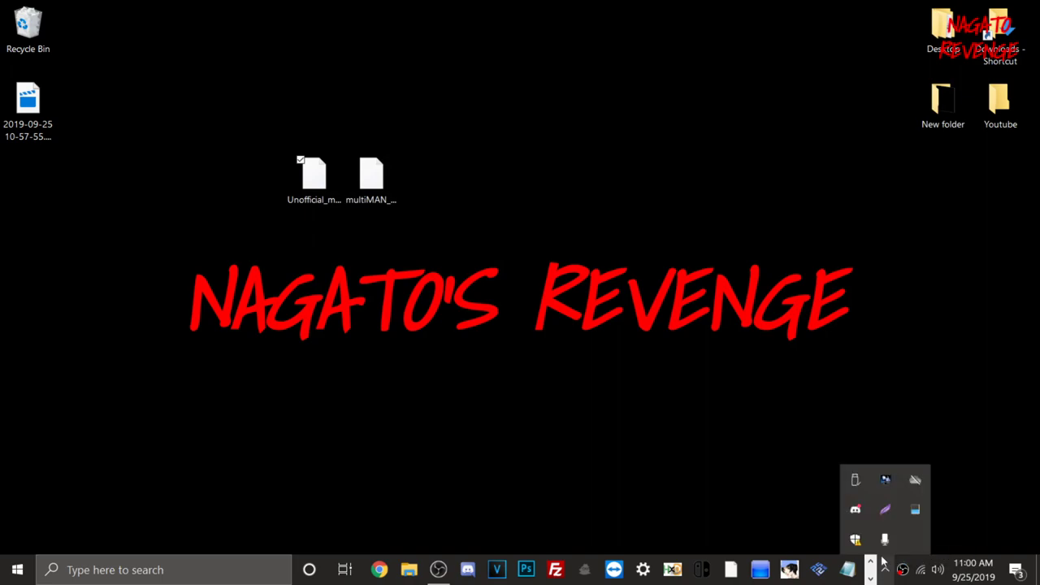
left_click(855, 479)
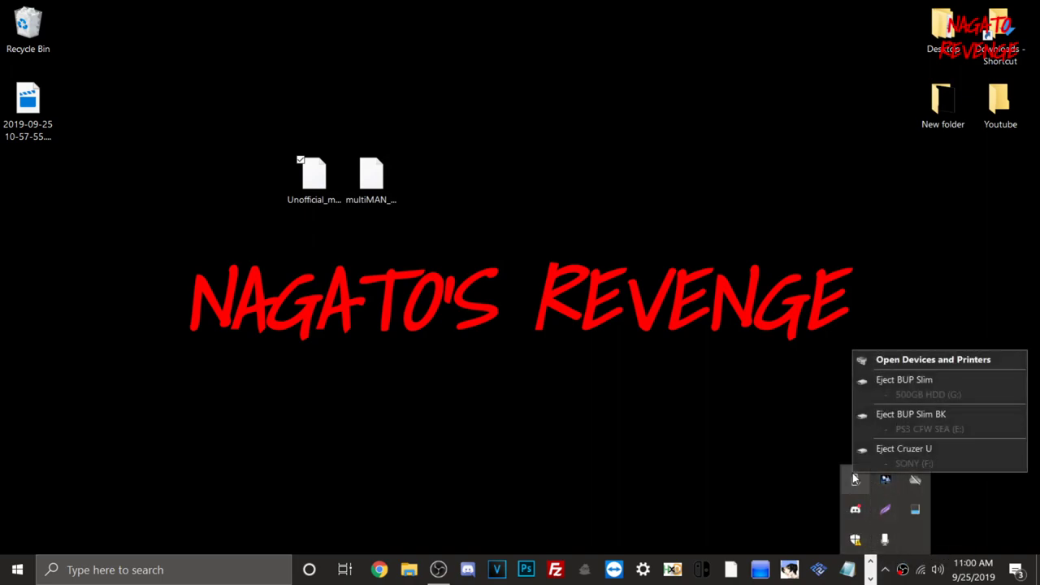
left_click(901, 449)
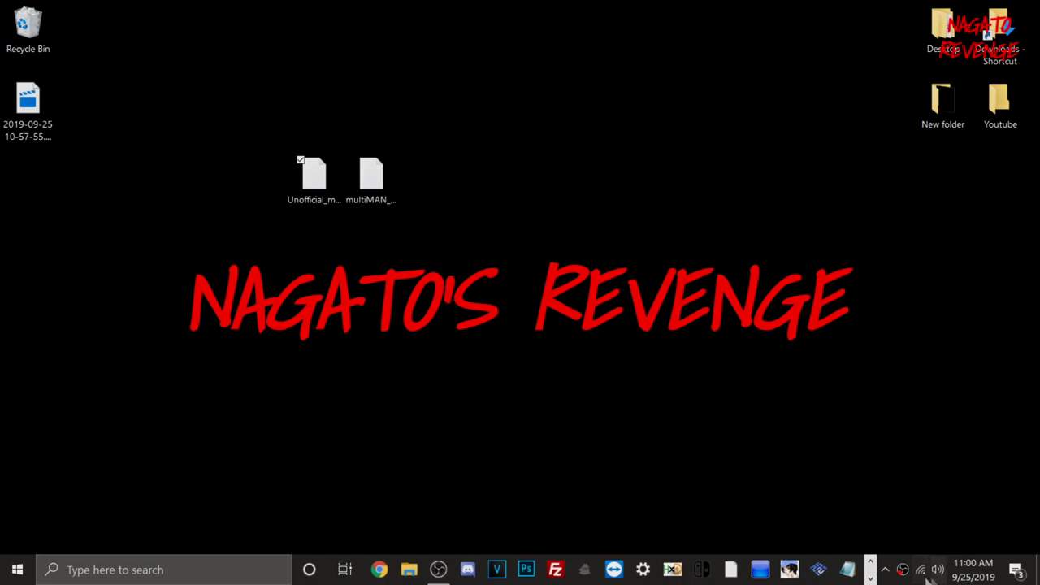
left_click(885, 569)
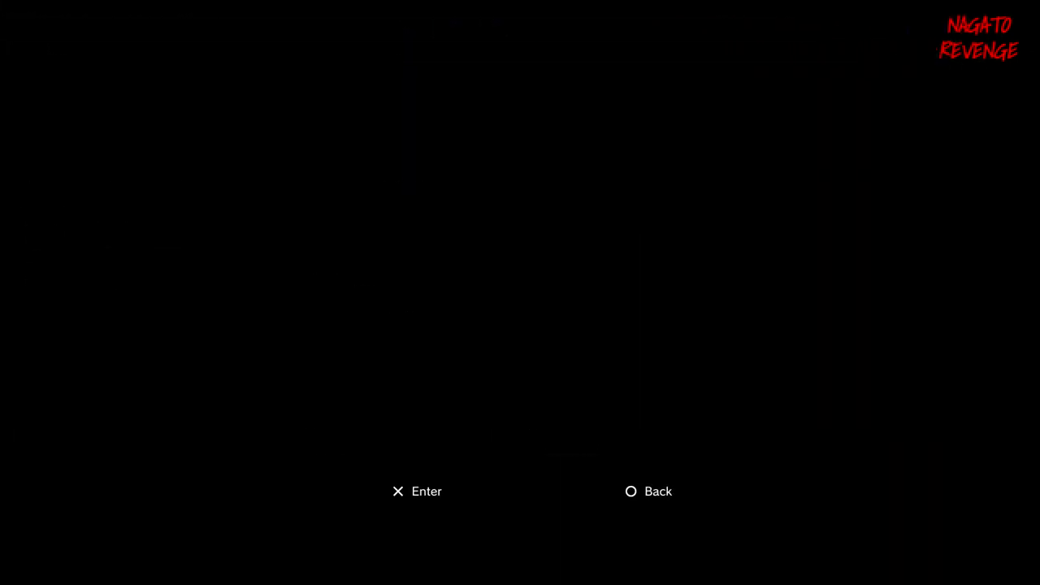
- Switch to the PS3 and bring up multiMAN's mmCM menu
key("Return")
key("Return")
key("Left")
key("Return")
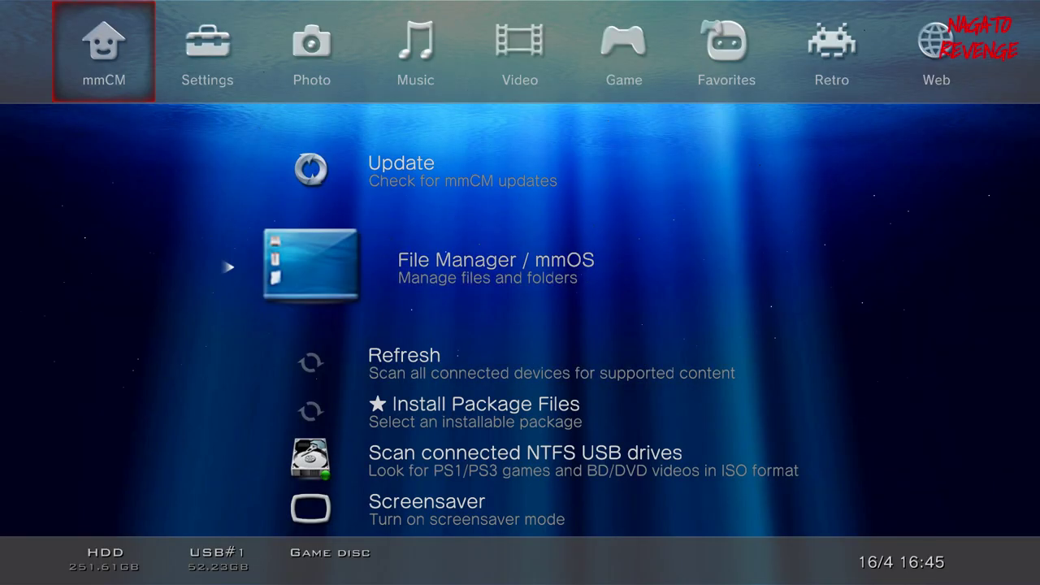
- Go from the mmCM category to the Game category that lists the inserted PlayStation disc
key("Right")
key("Right")
key("Right")
key("Right")
key("Right")
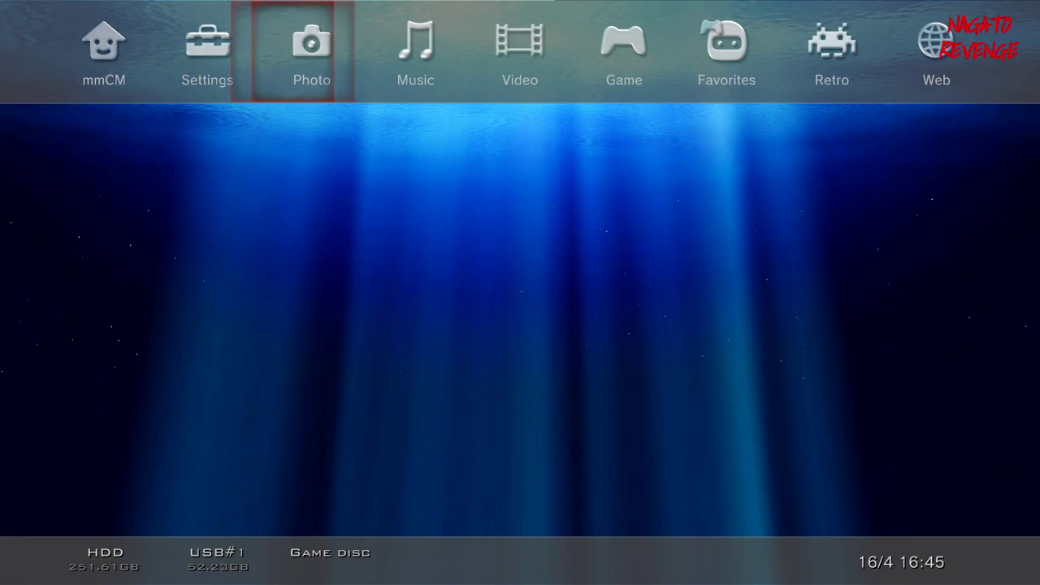
- Review the options offered for the Dance Dance Revolution - 3rd Mix disc and close them
key("Up")
key("Down")
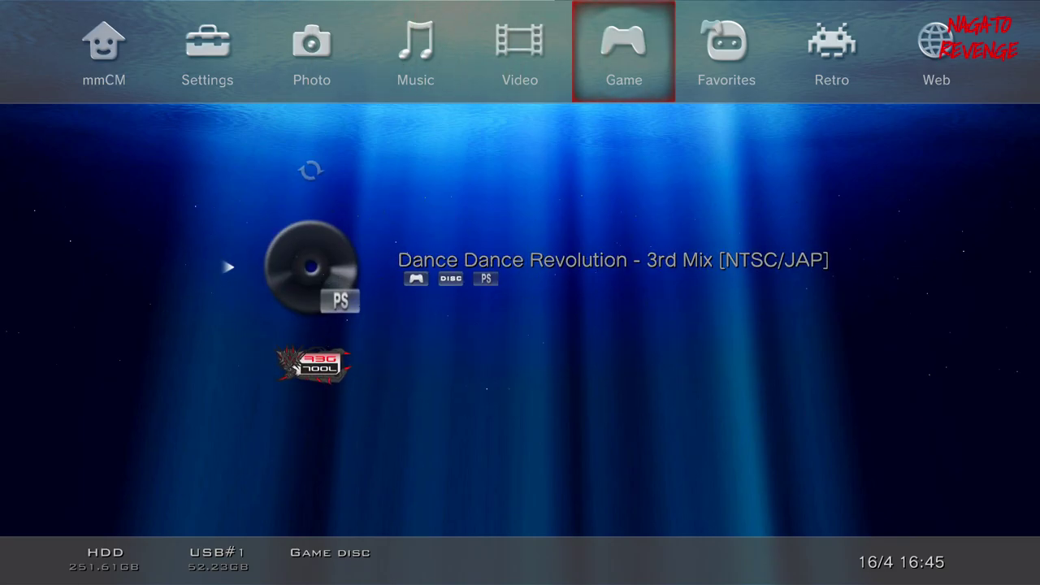
key("Up")
key("Down")
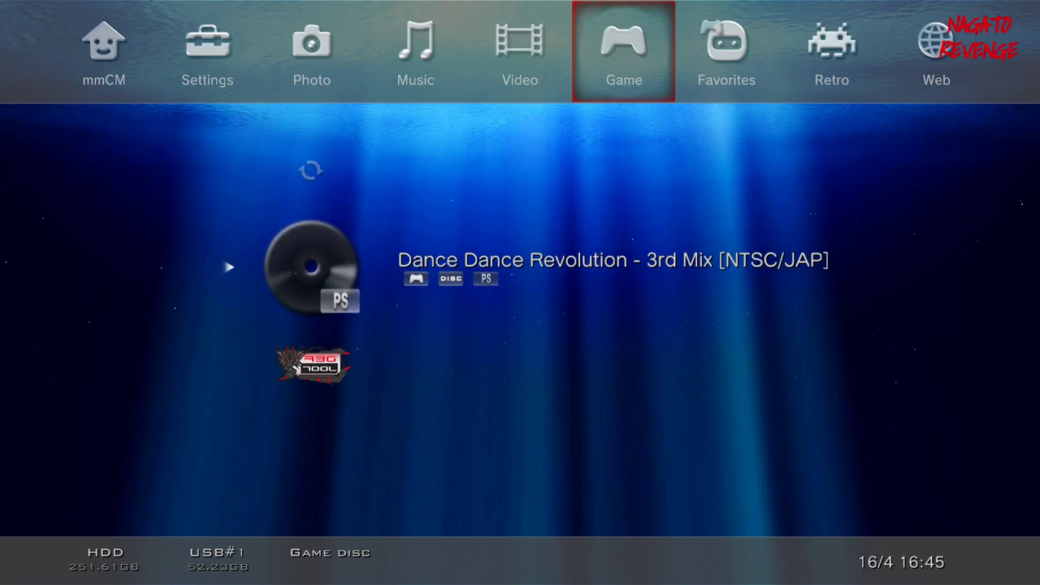
key("v")
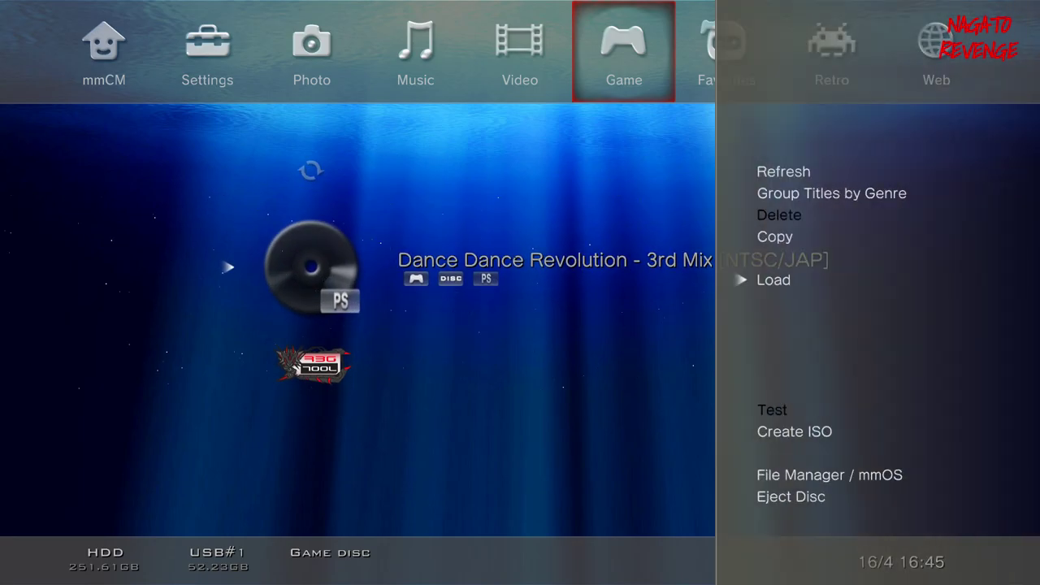
key("Escape")
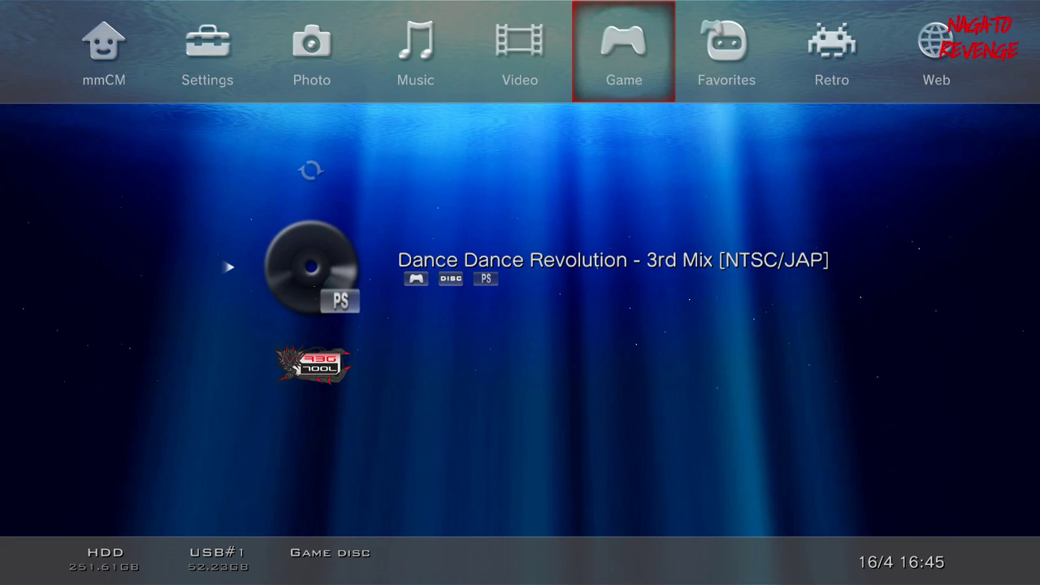
- Look over the Retro category's list of titles and return to the disc in the Game category
key("Right")
key("Right")
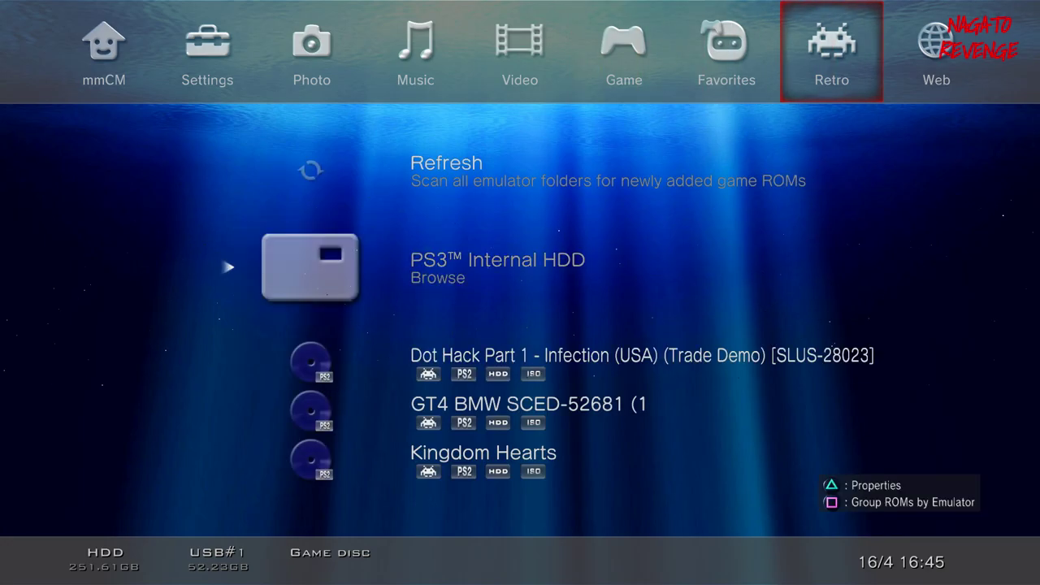
key("Up")
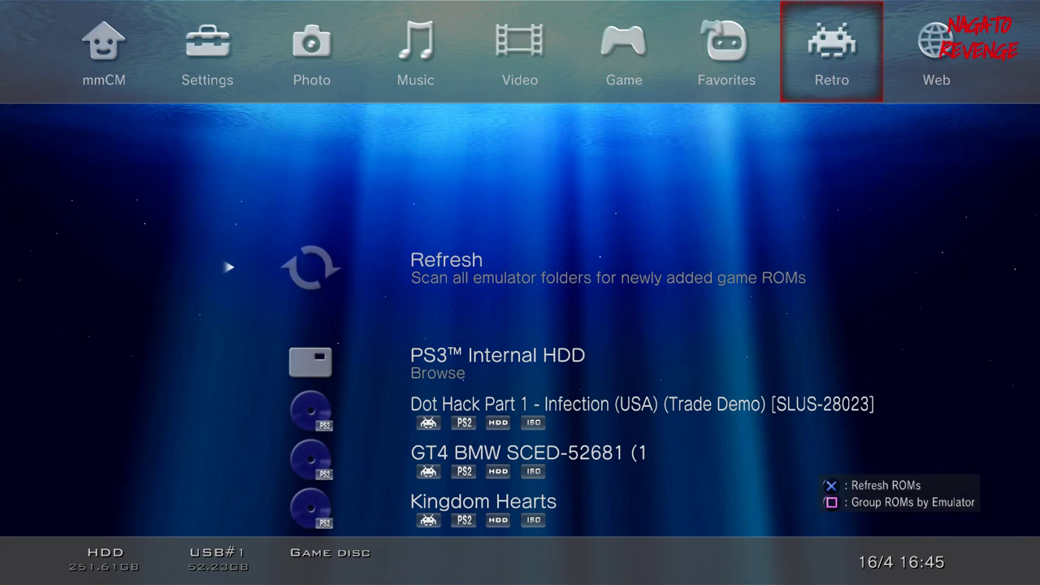
key("Left")
key("Left")
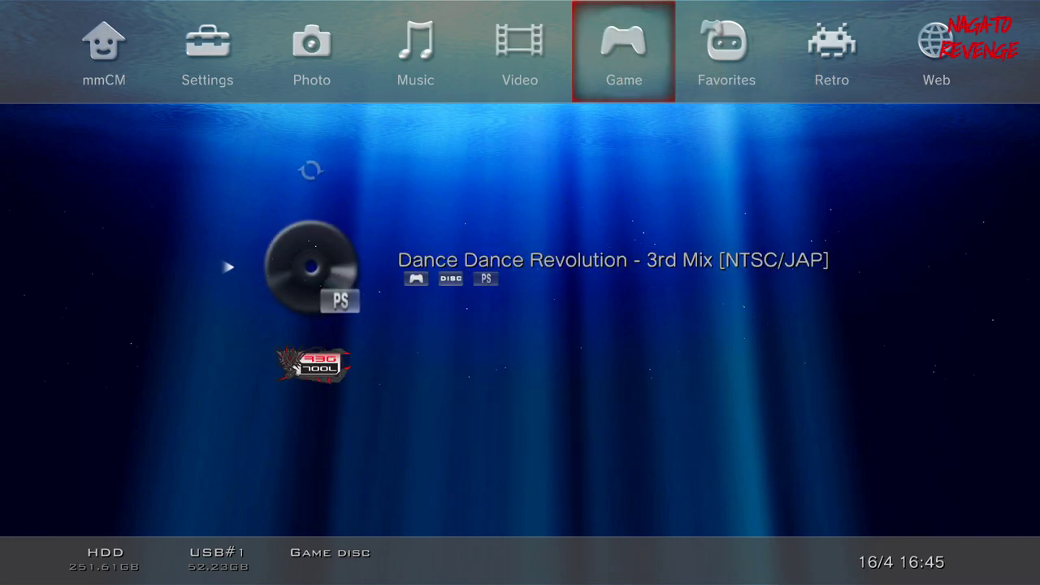
key("Left")
key("Right")
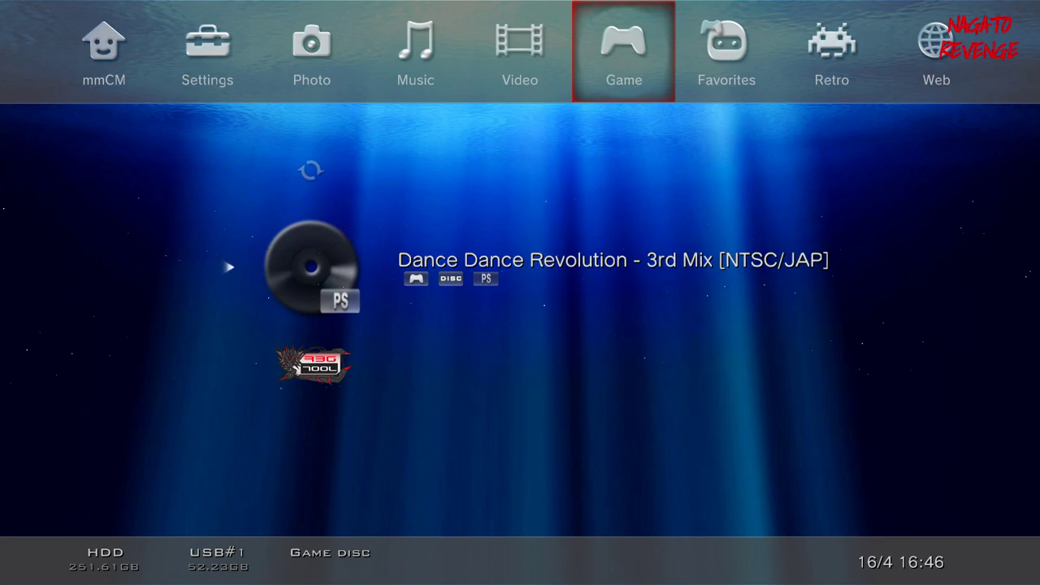
- Bring up the options for the Dance Dance Revolution - 3rd Mix disc and choose Create ISO
key("Menu")
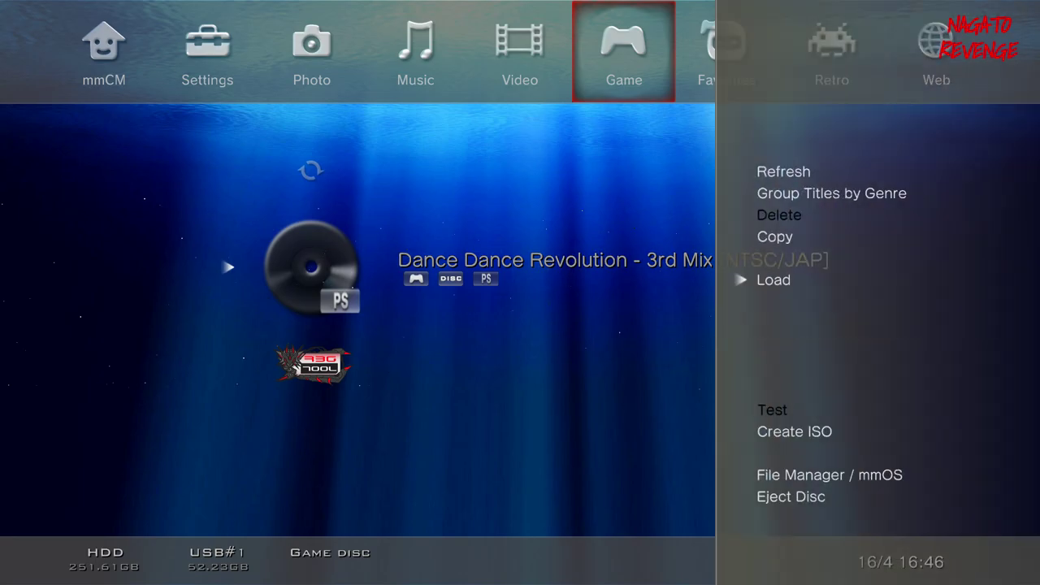
key("Down")
key("Down")
key("Down")
key("Up")
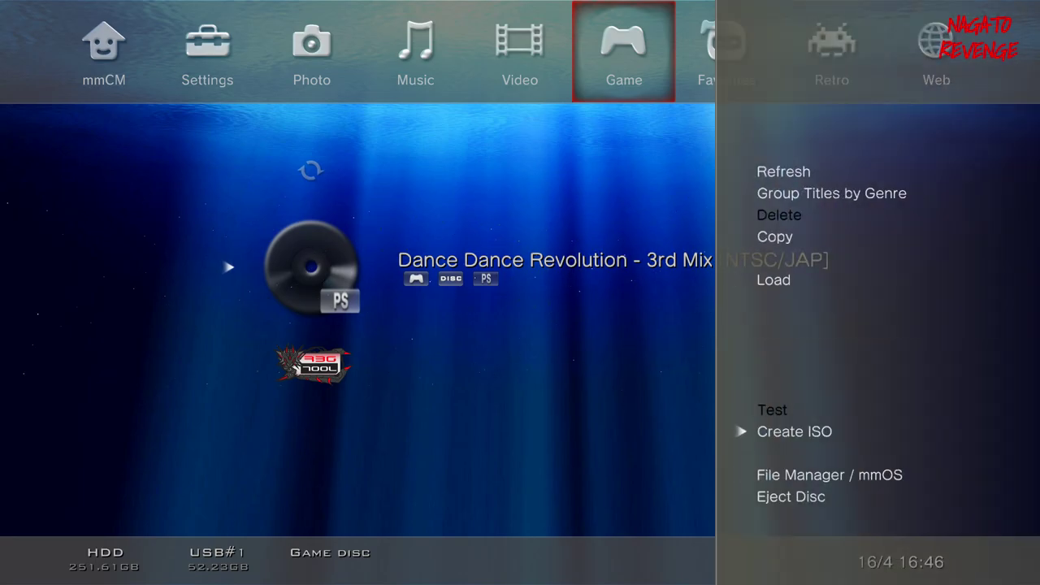